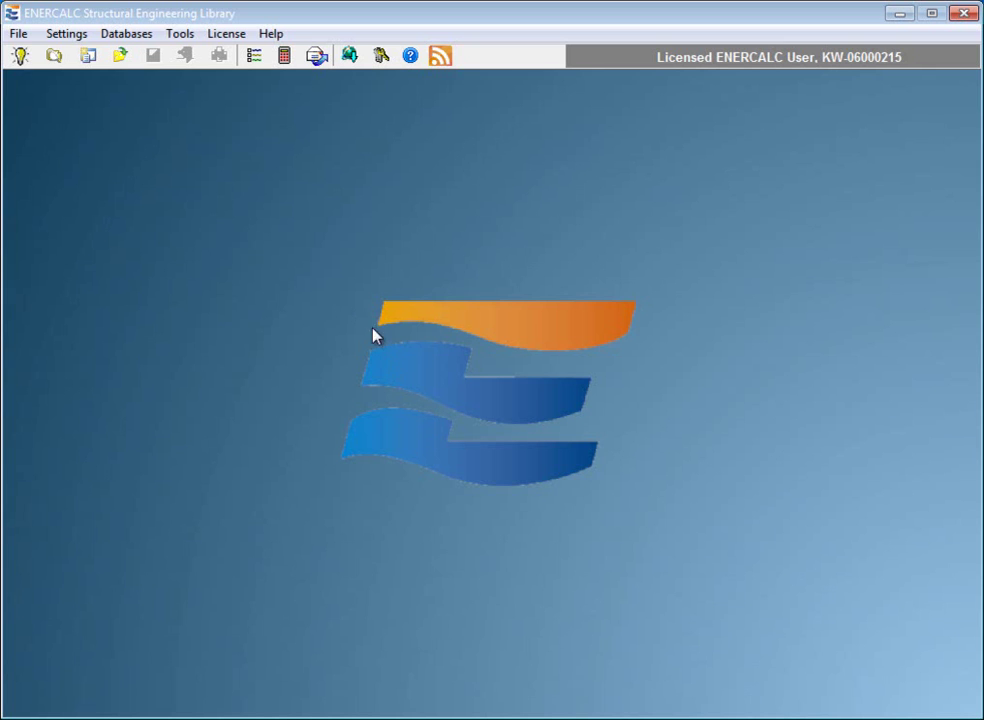
Open the Wood Reference Design Values database from the Databases menu.
{"action": "left_click", "coordinate": [133, 40]}
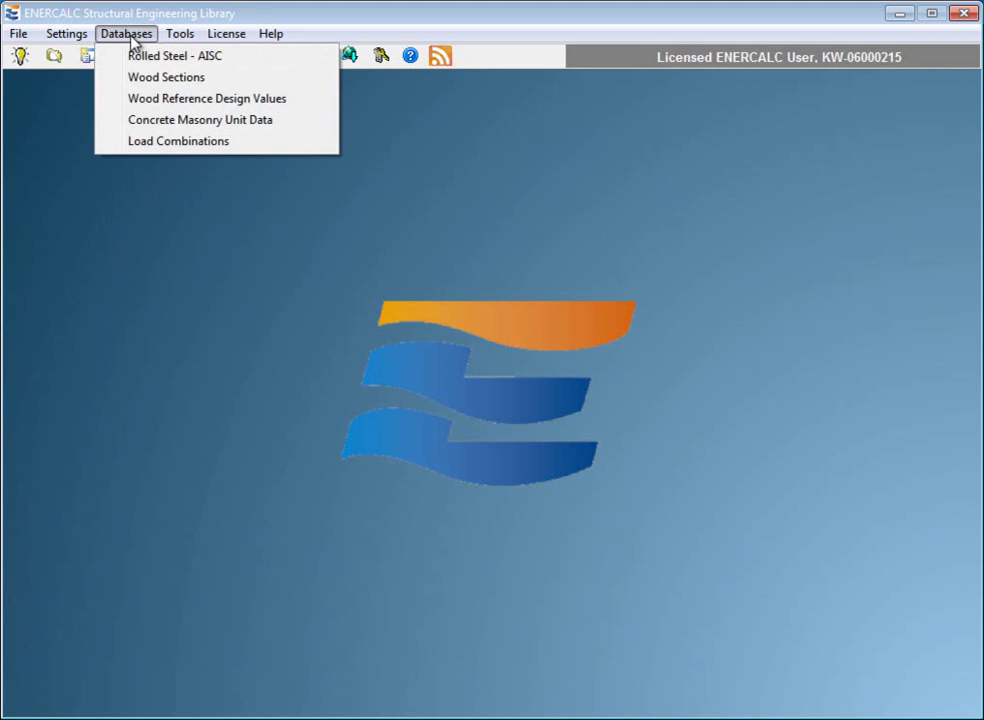
{"action": "left_click", "coordinate": [146, 101]}
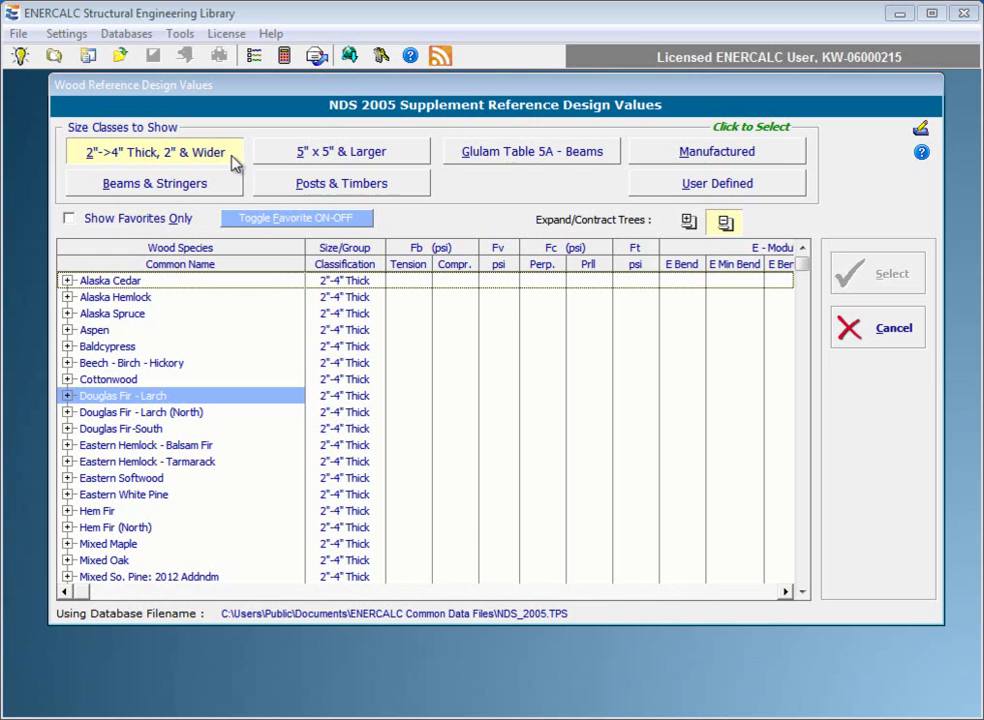
Browse the 5" x 5" & Larger, Posts & Timbers, Beams & Stringers and Glulam Table 5A - Beams classes.
{"action": "left_click", "coordinate": [313, 154]}
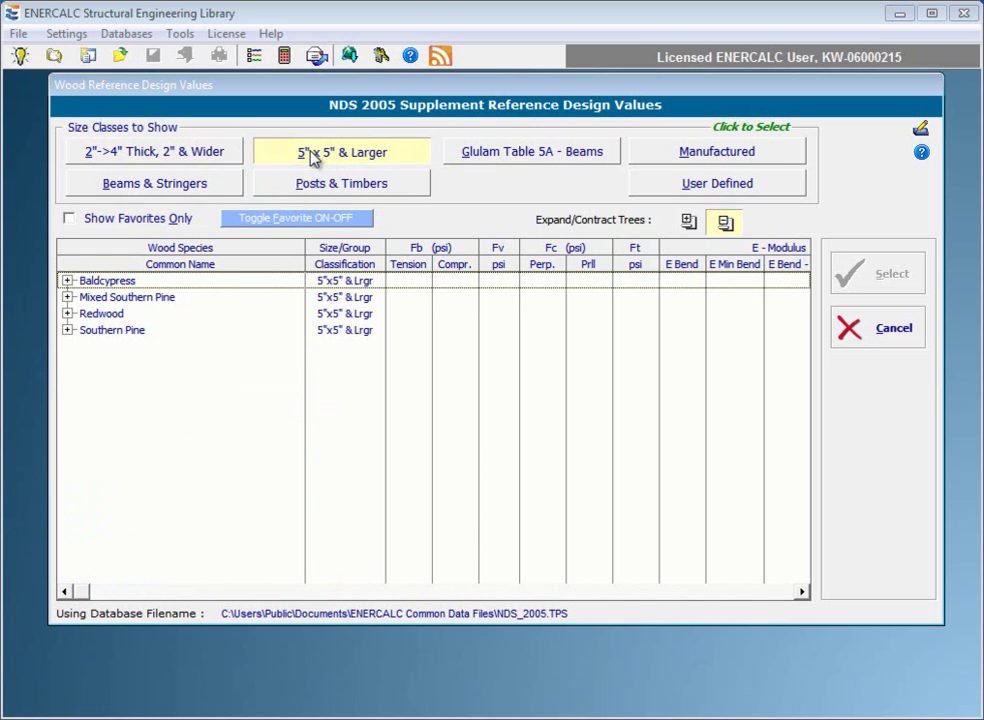
{"action": "left_click", "coordinate": [308, 188]}
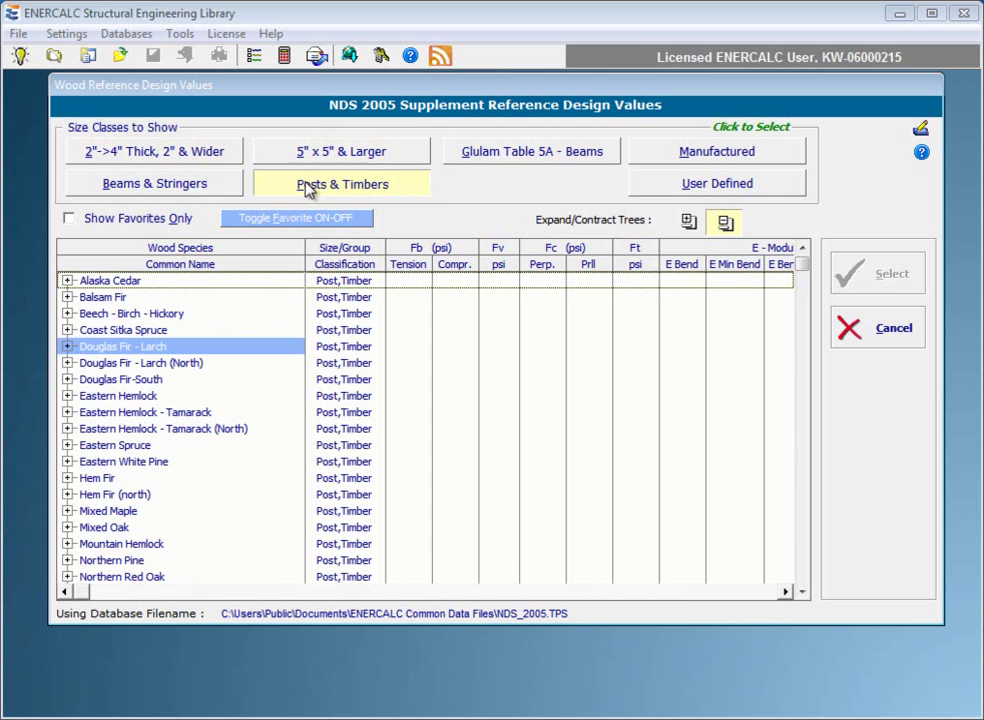
{"action": "left_click", "coordinate": [160, 190]}
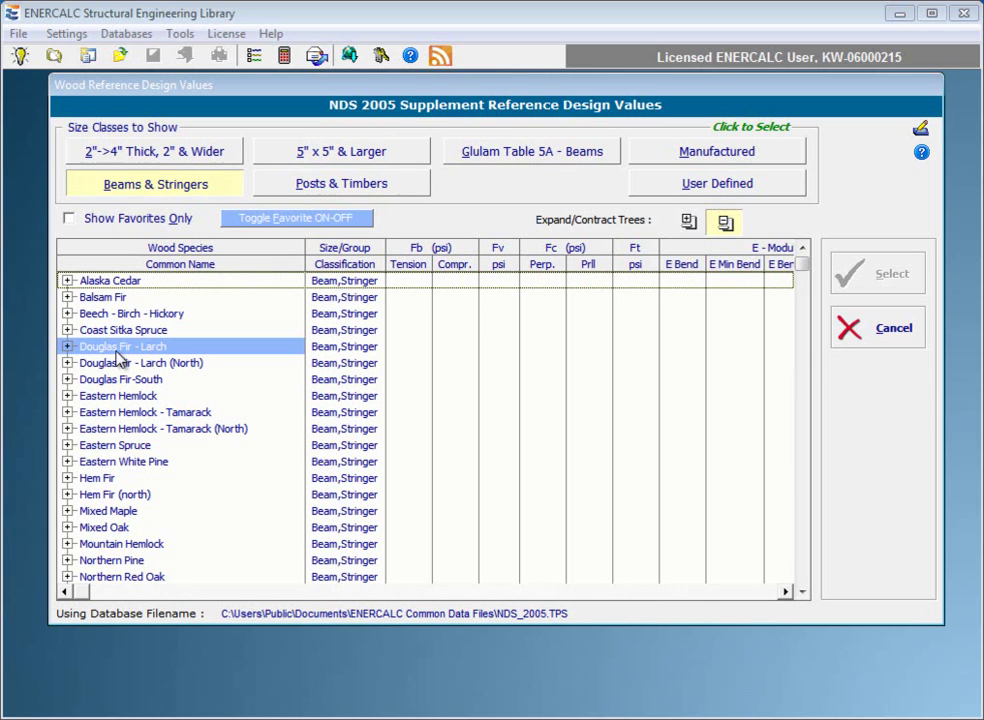
{"action": "left_click", "coordinate": [530, 164]}
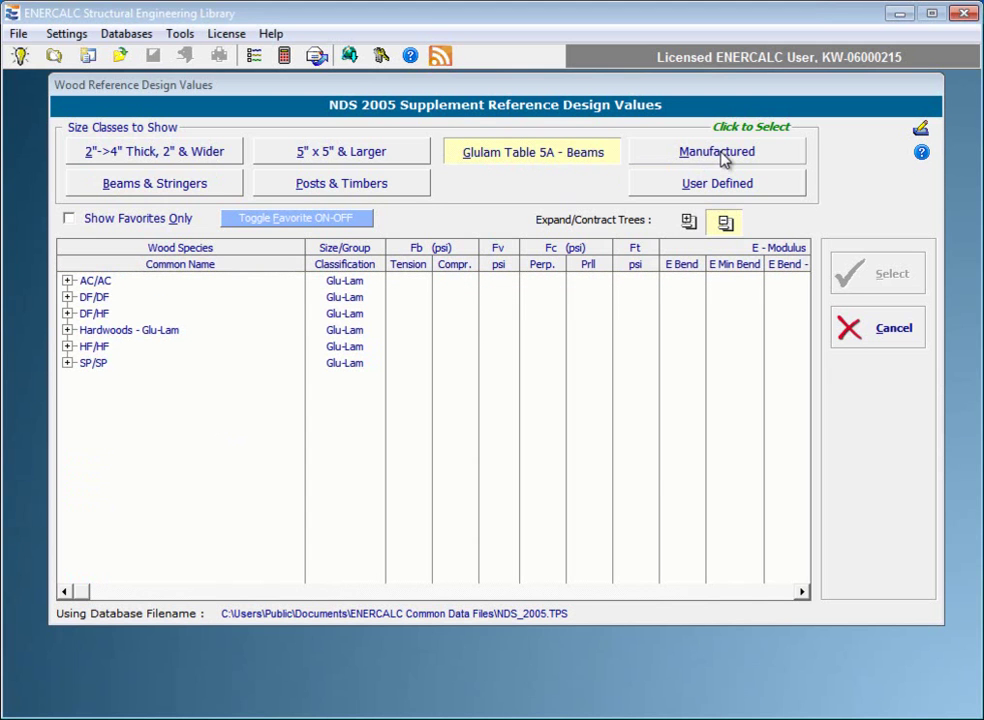
Expand Anthony, Boise Cascade, Georgia Pacific and iLevel under Manufactured, then list User Defined entries.
{"action": "left_click", "coordinate": [724, 155]}
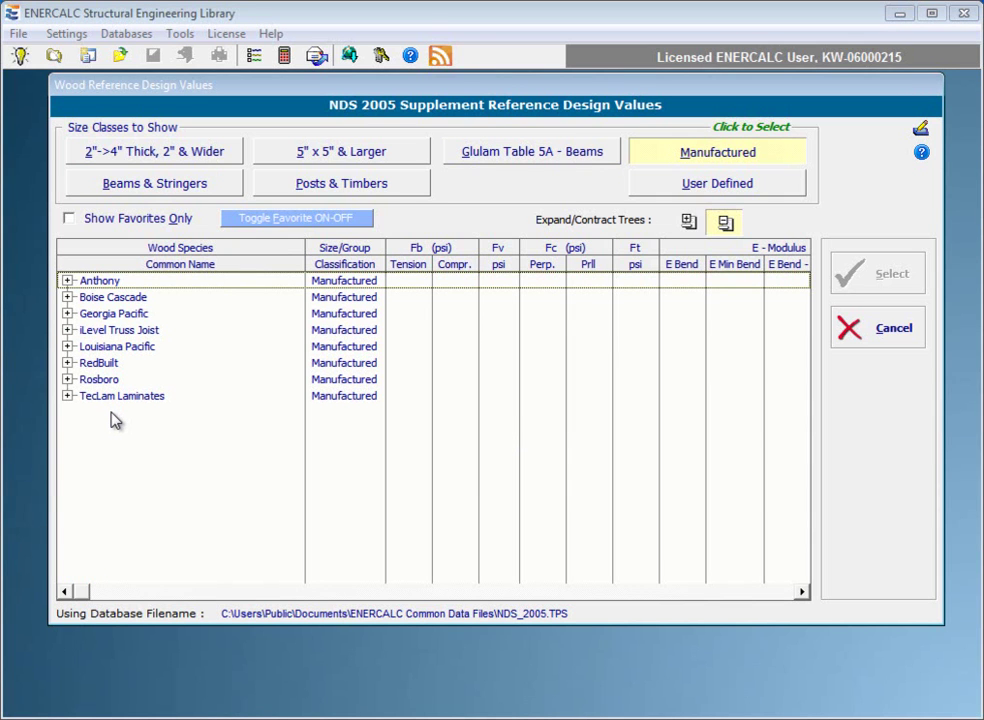
{"action": "left_click", "coordinate": [67, 281]}
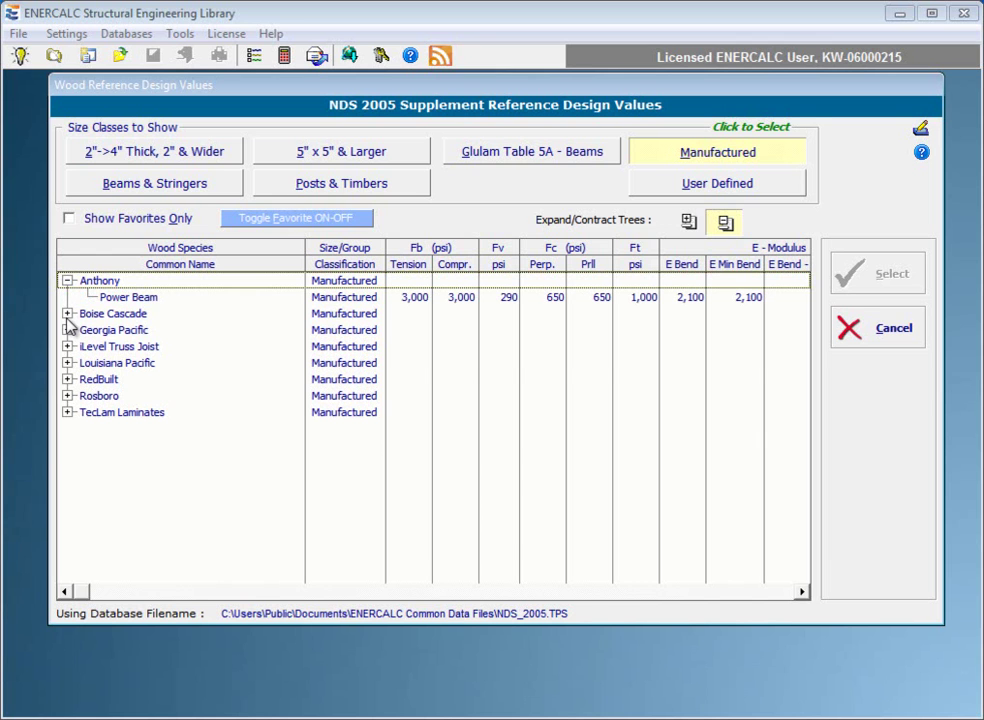
{"action": "left_click", "coordinate": [67, 313]}
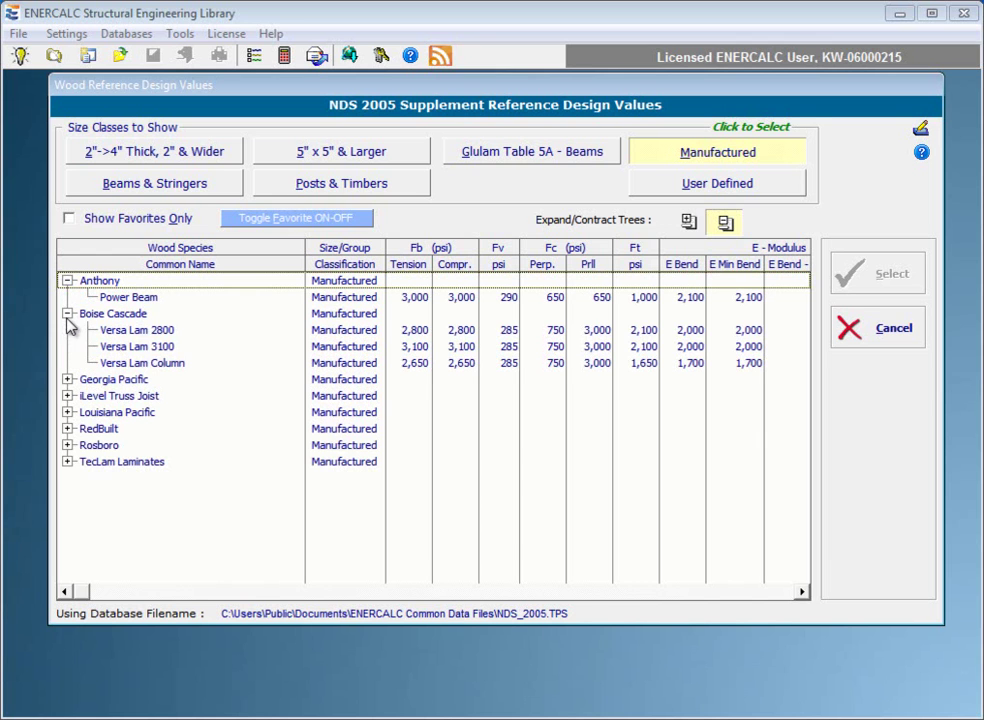
{"action": "left_click", "coordinate": [67, 379]}
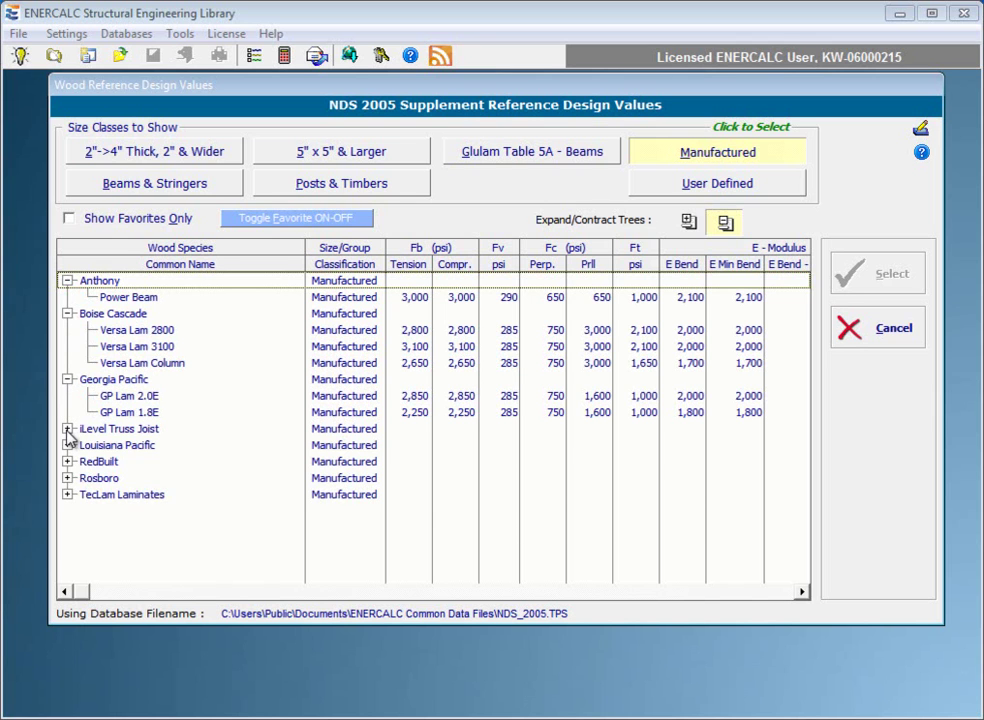
{"action": "left_click", "coordinate": [67, 428]}
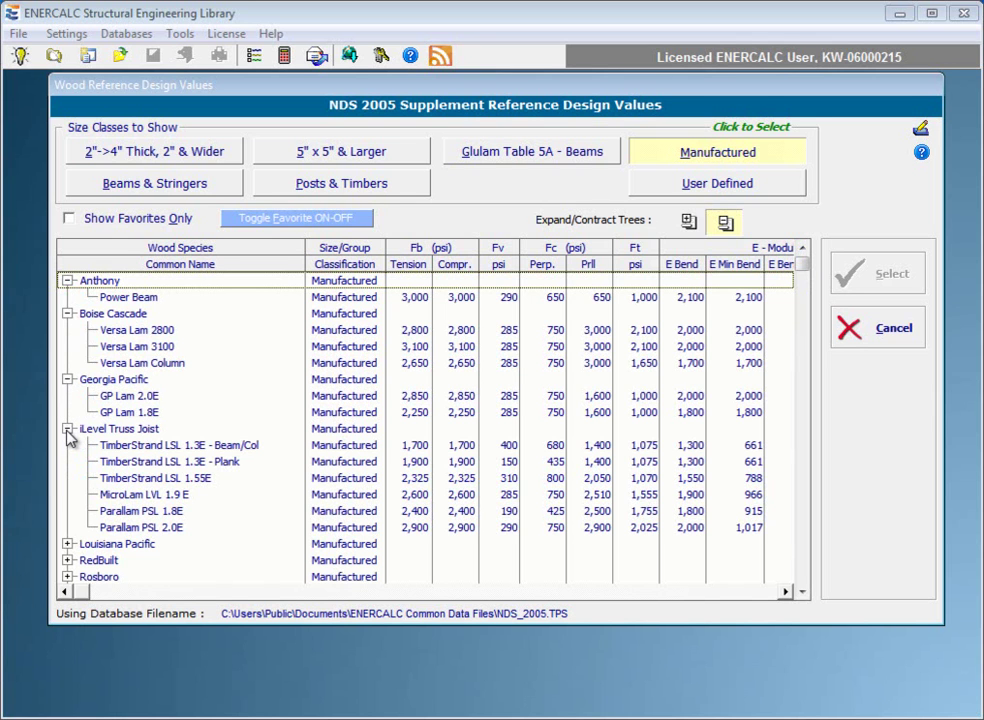
{"action": "left_click", "coordinate": [67, 428]}
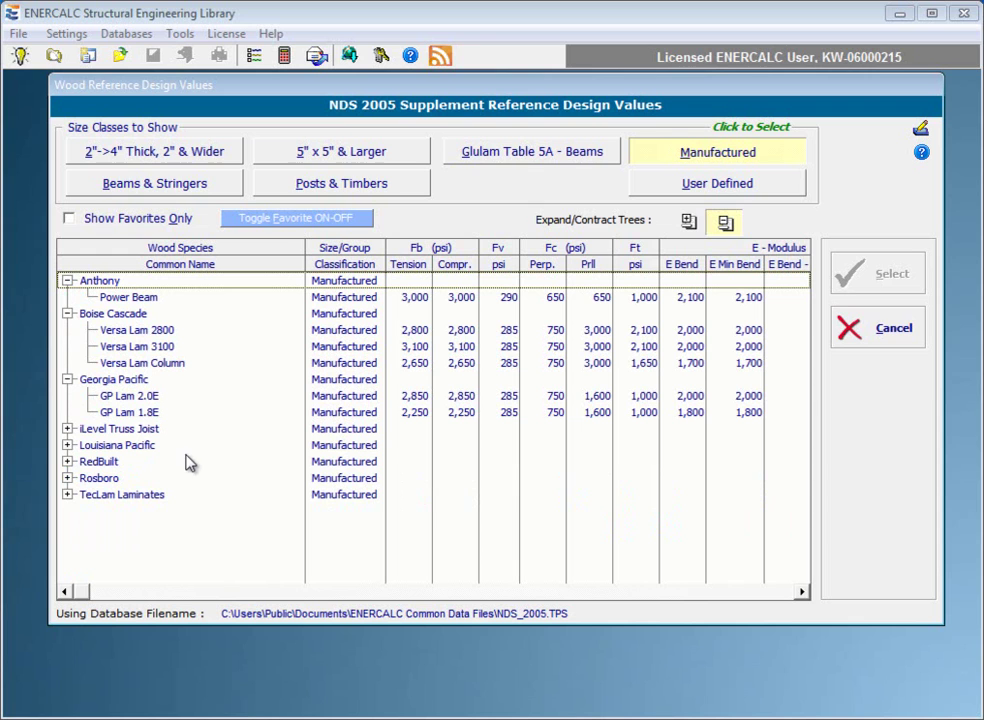
{"action": "left_click", "coordinate": [703, 190]}
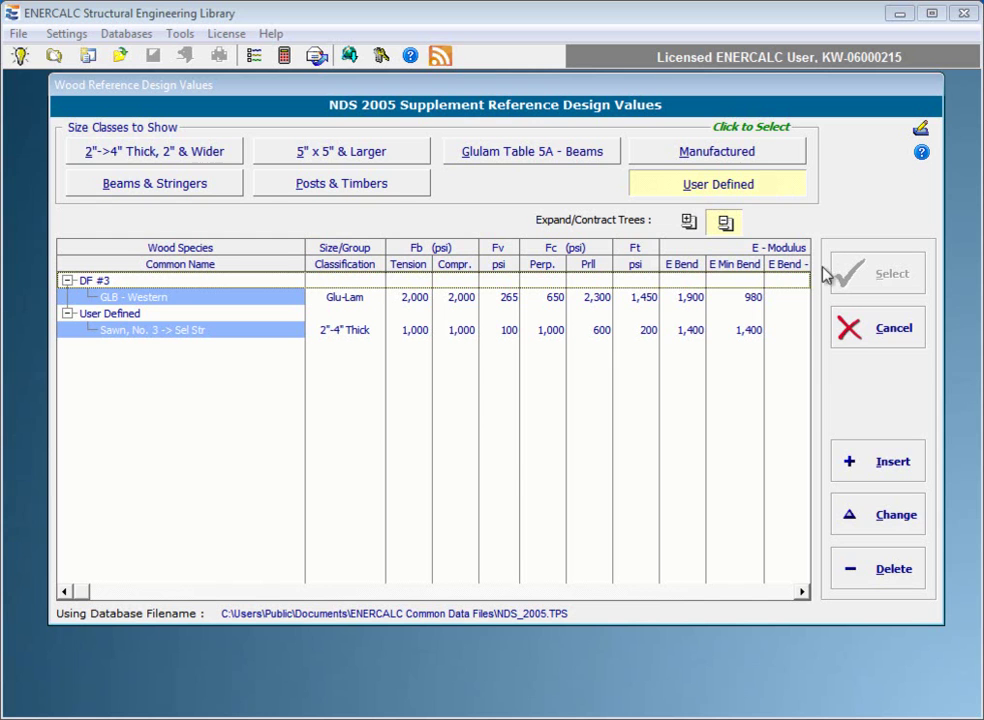
Start a new User Defined timber stress value entry with Insert.
{"action": "left_click", "coordinate": [893, 463]}
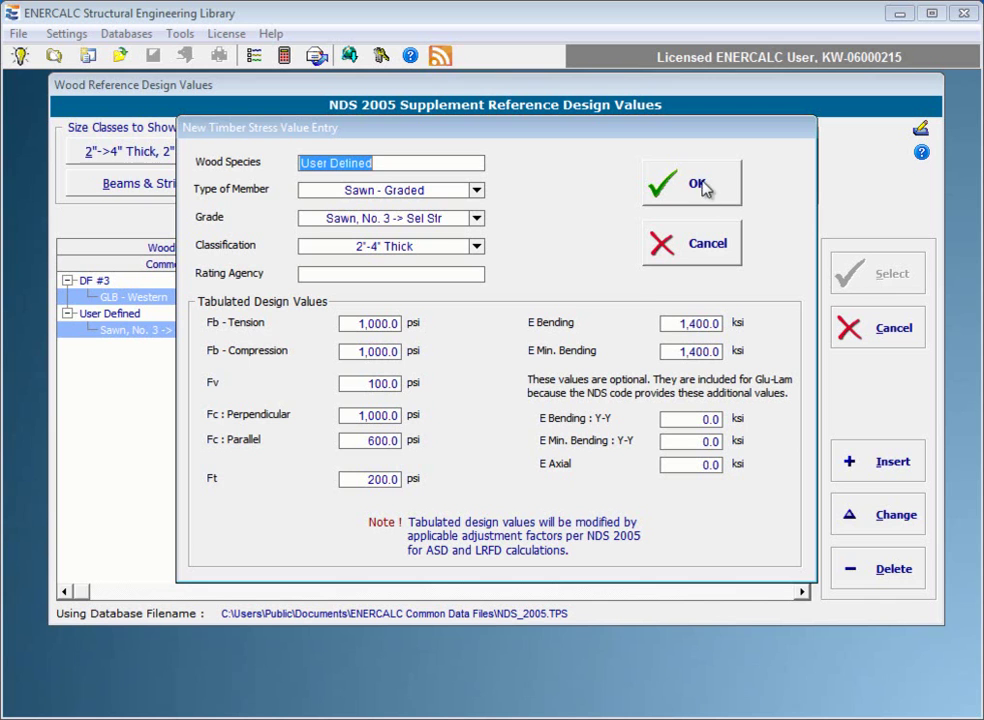
Cancel the new timber entry without adding it.
{"action": "left_click", "coordinate": [709, 257]}
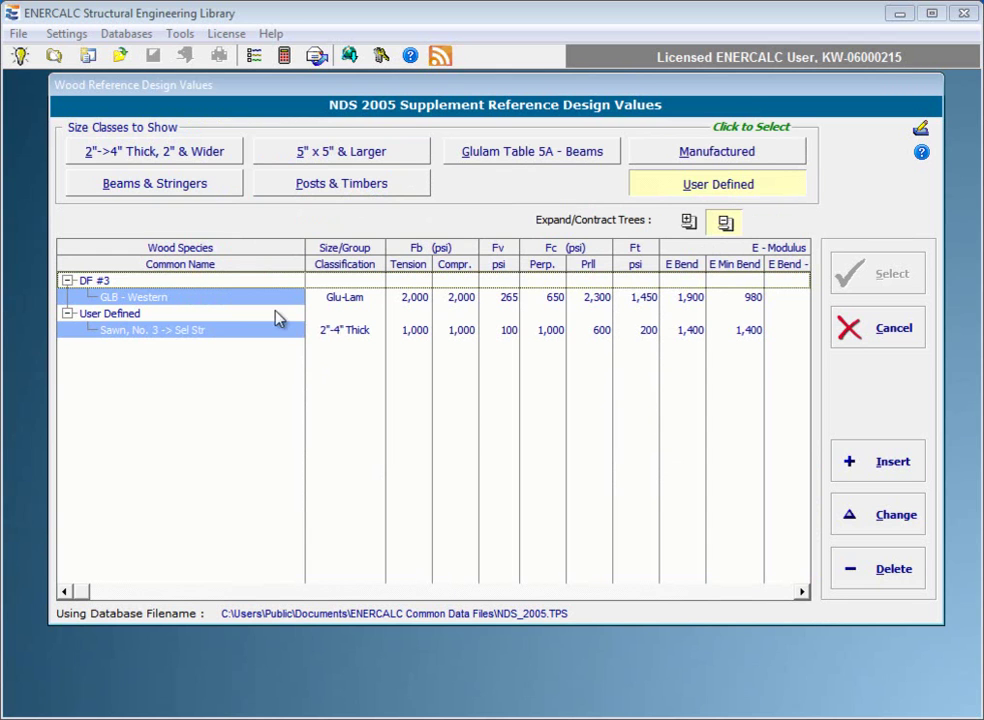
Return to the 2"->4" Thick class, expand Douglas Fir - Larch and select its No. 2 grade.
{"action": "left_click", "coordinate": [181, 152]}
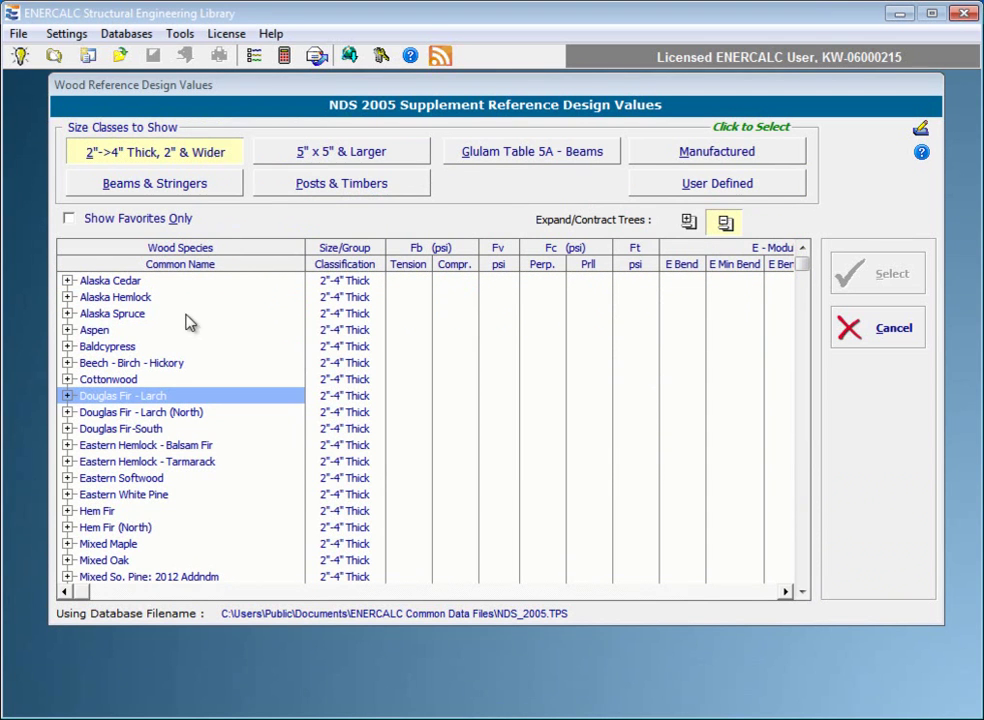
{"action": "left_click", "coordinate": [67, 397]}
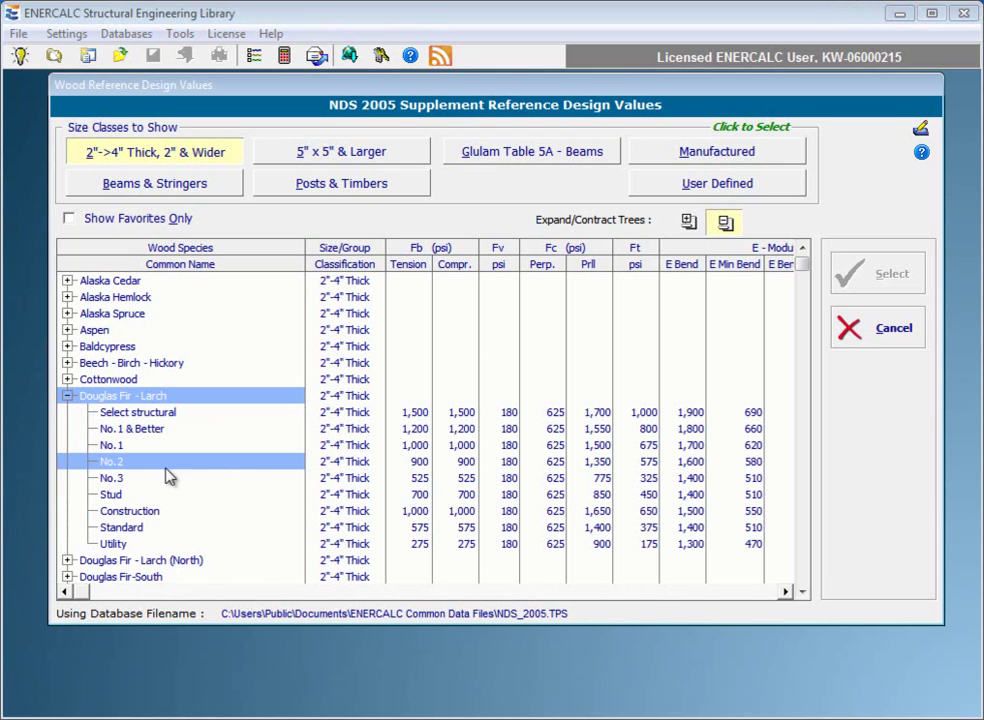
{"action": "left_click", "coordinate": [206, 466]}
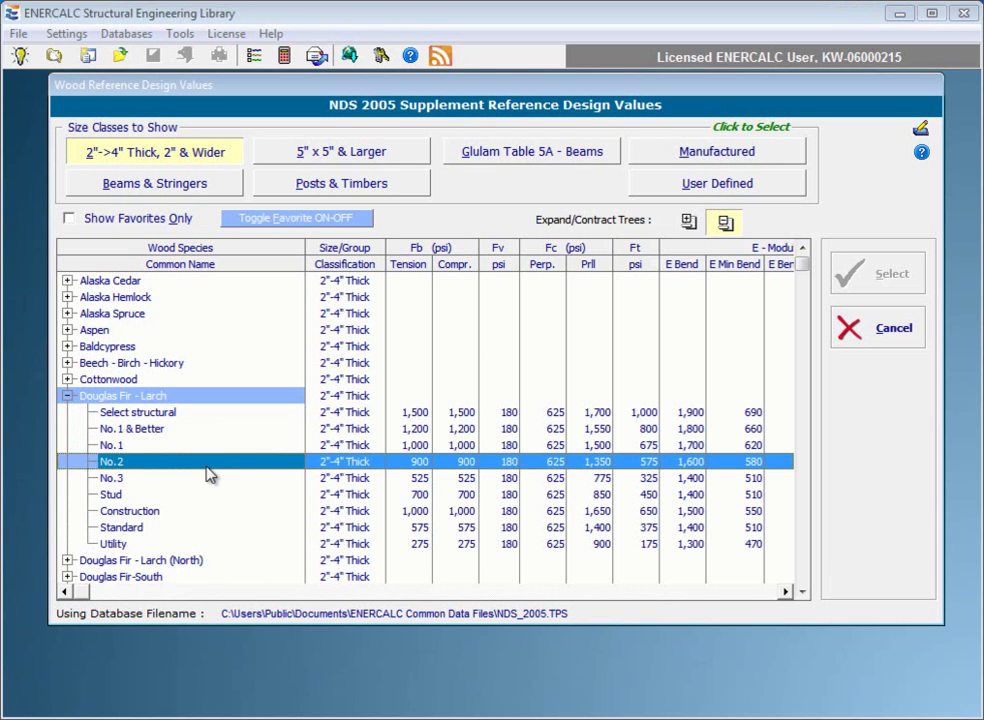
Collapse Douglas Fir - Larch and mark Hem Fir No. 1 as a favorite.
{"action": "left_click", "coordinate": [68, 396]}
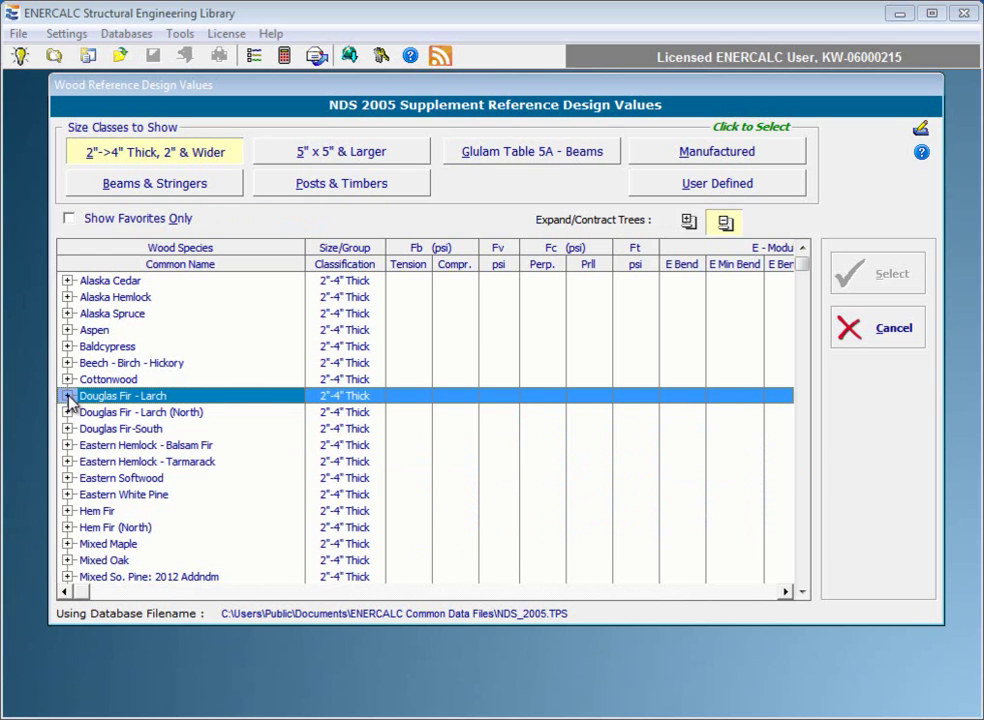
{"action": "left_click", "coordinate": [67, 512]}
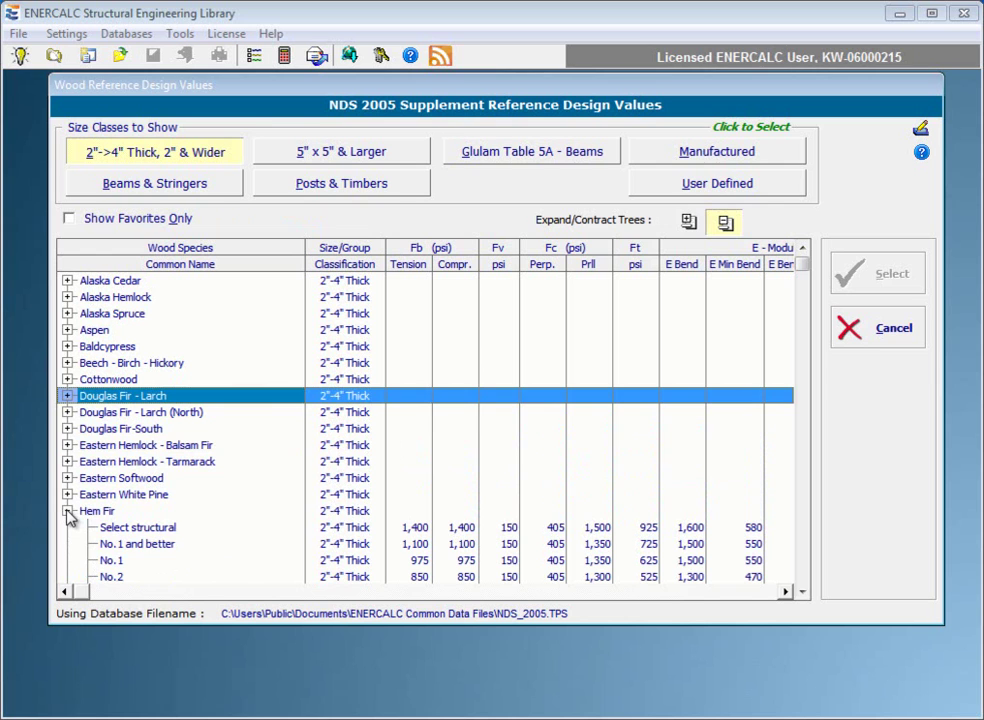
{"action": "left_click", "coordinate": [116, 562]}
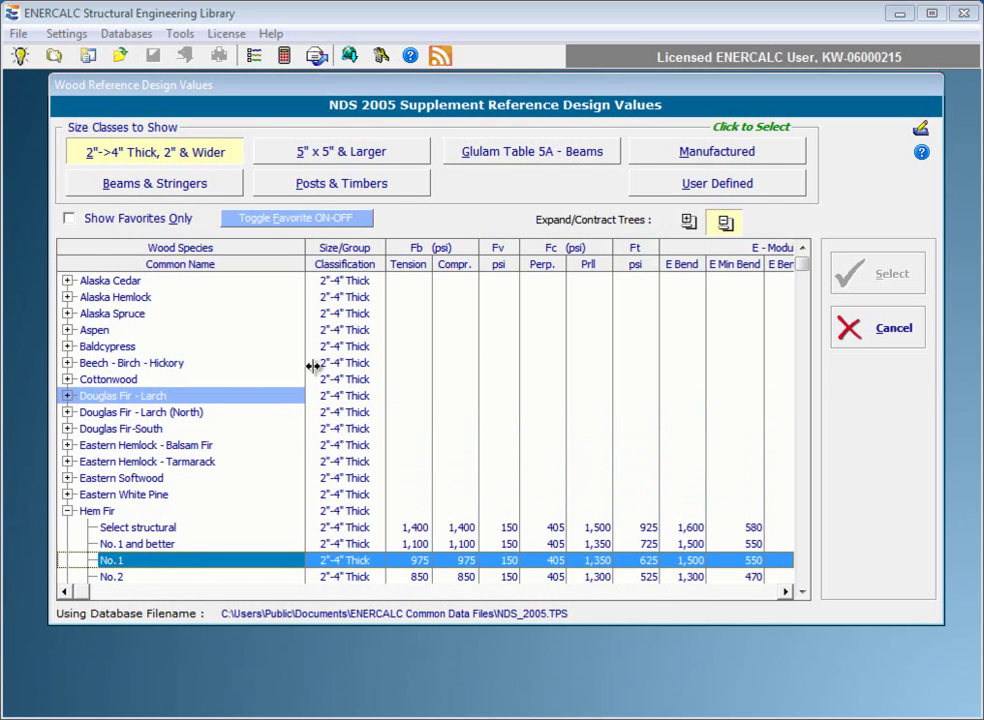
{"action": "left_click", "coordinate": [320, 220]}
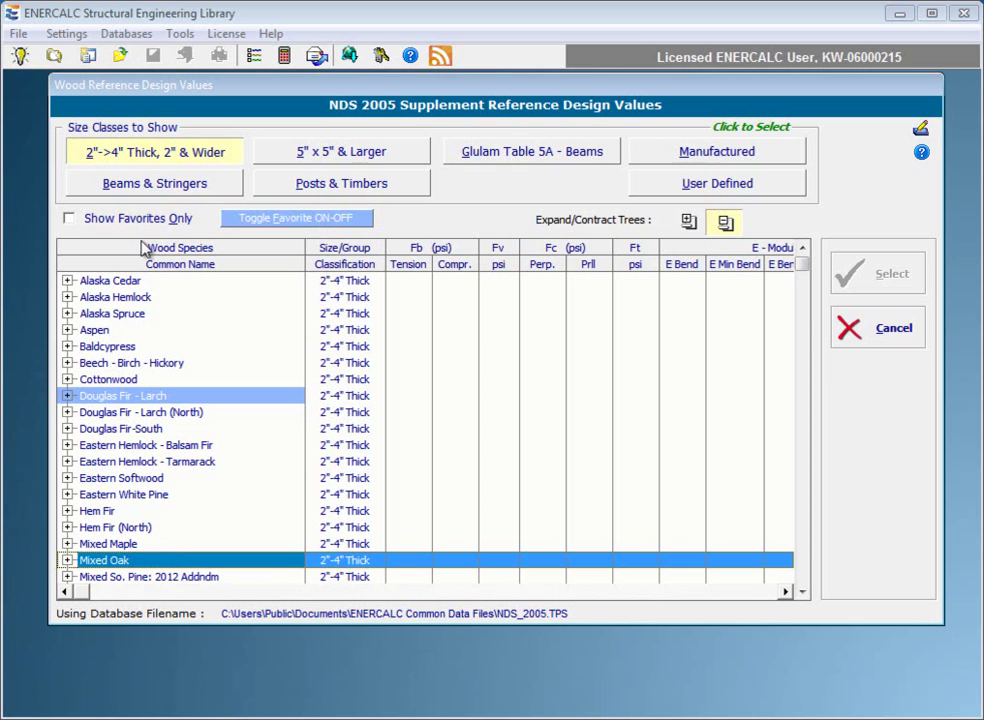
Filter to favorites only and expand Alaska Cedar, Douglas Fir - Larch and Hem Fir.
{"action": "left_click", "coordinate": [69, 218]}
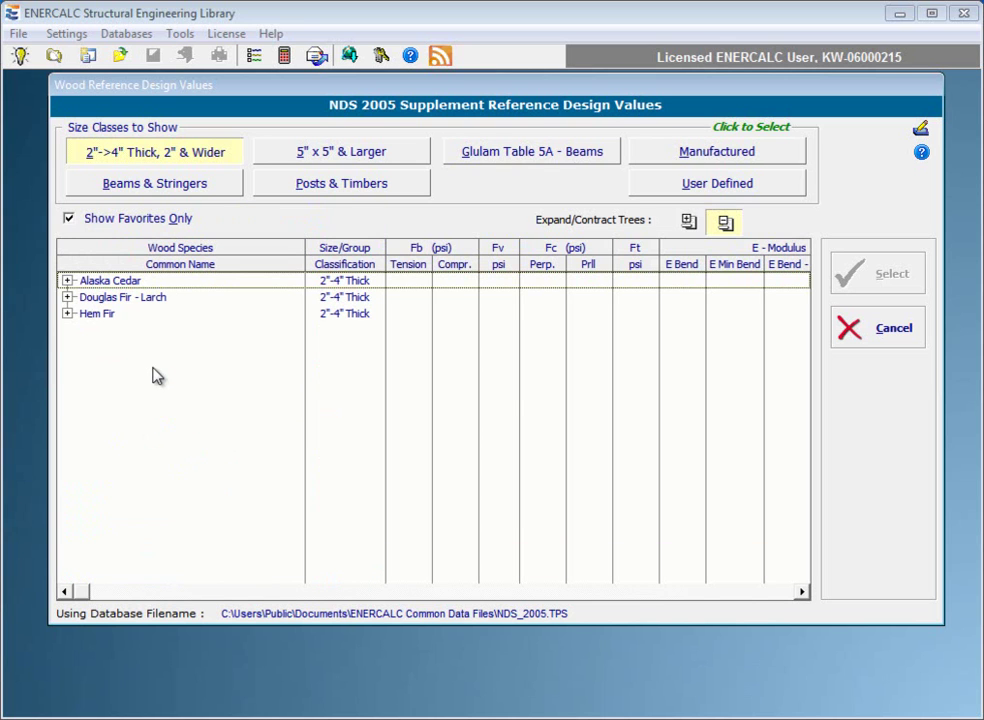
{"action": "left_click", "coordinate": [66, 280]}
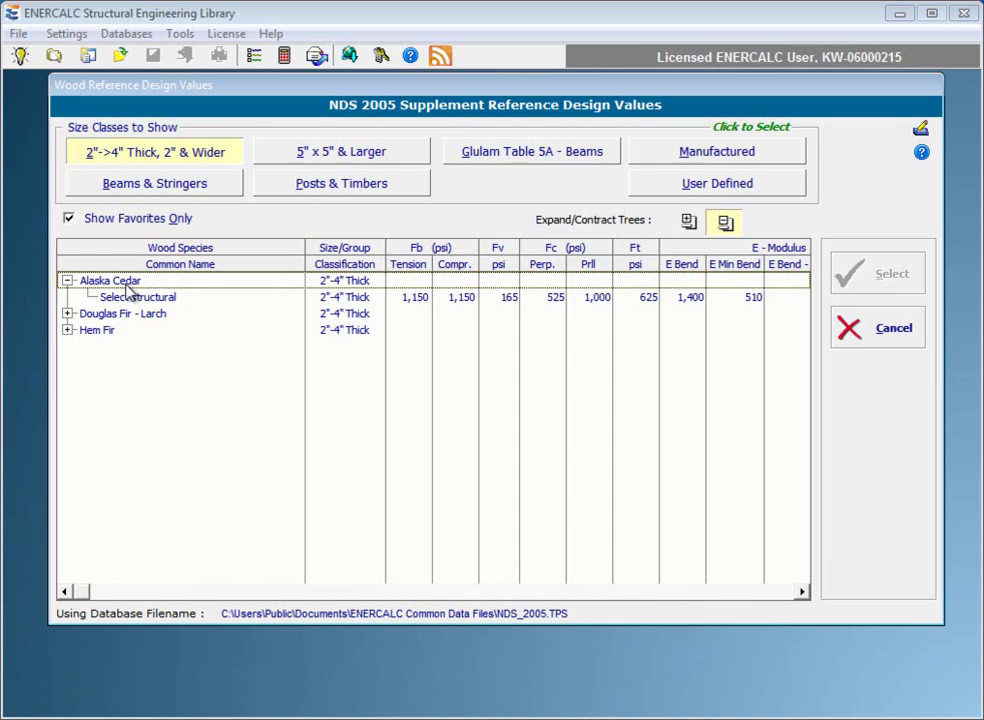
{"action": "left_click", "coordinate": [67, 314]}
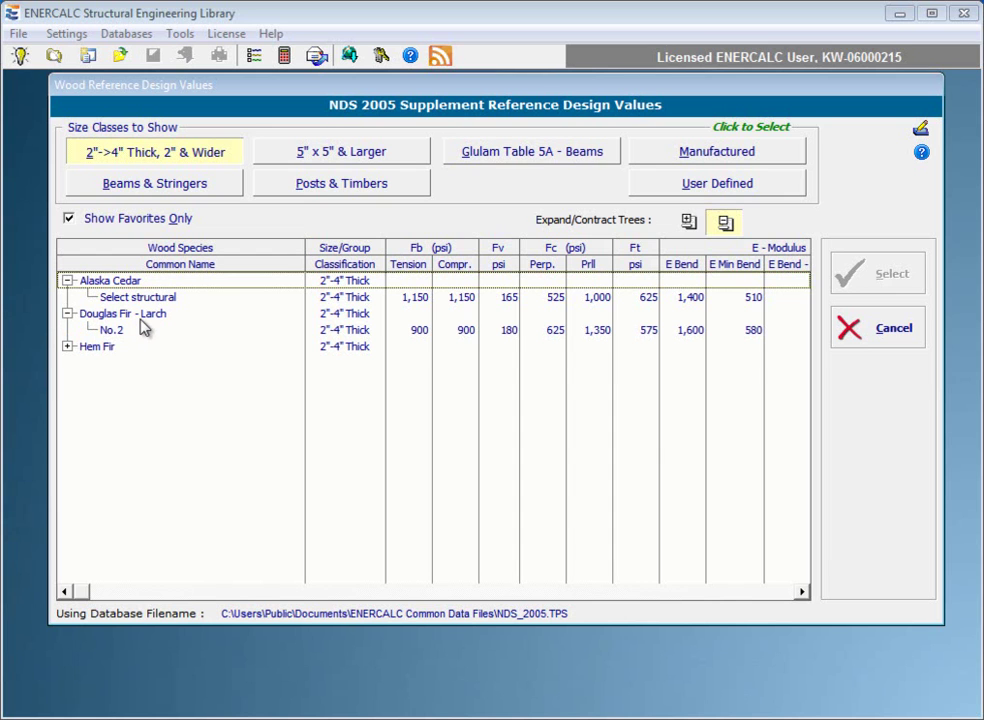
{"action": "left_click", "coordinate": [67, 346]}
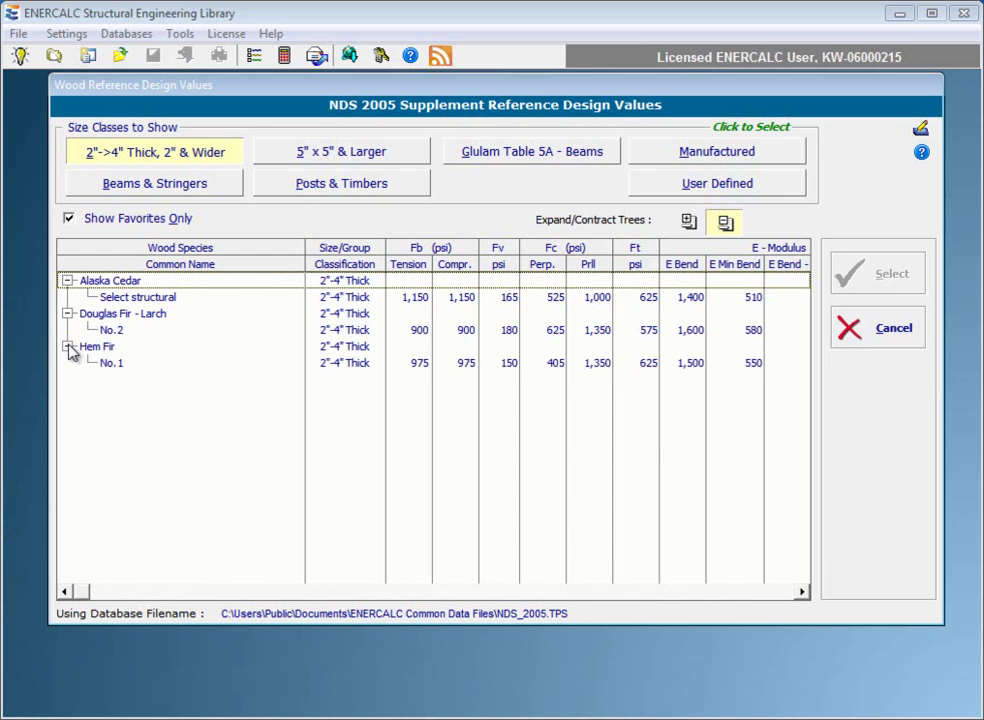
Show all species again and expand Red Maple and Northern White Cedar.
{"action": "left_click", "coordinate": [69, 219]}
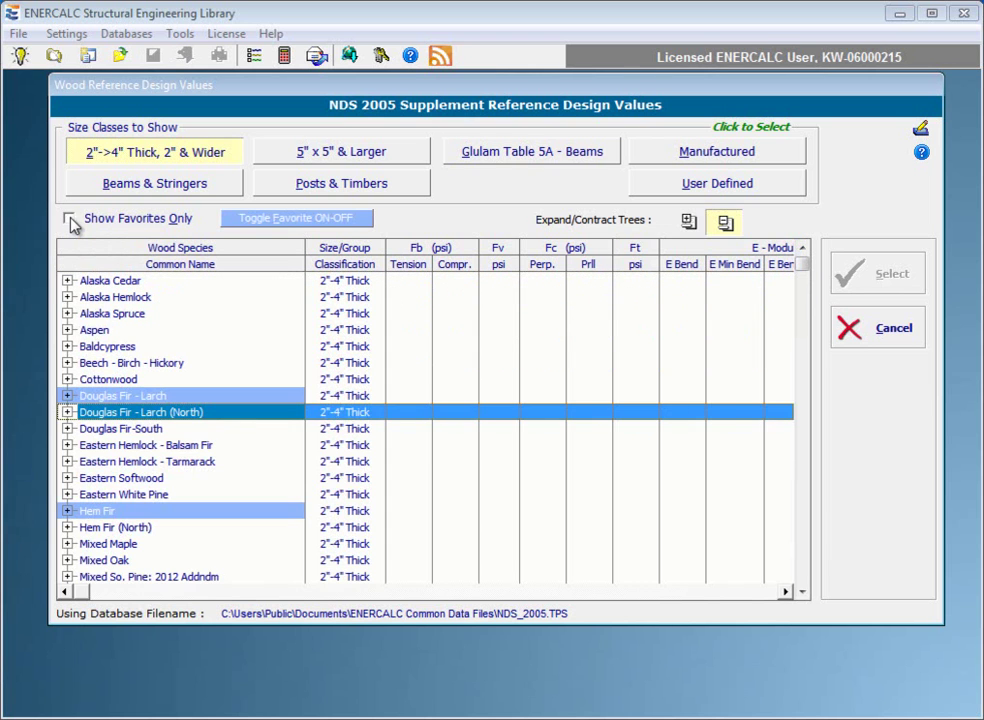
{"action": "left_click", "coordinate": [133, 348]}
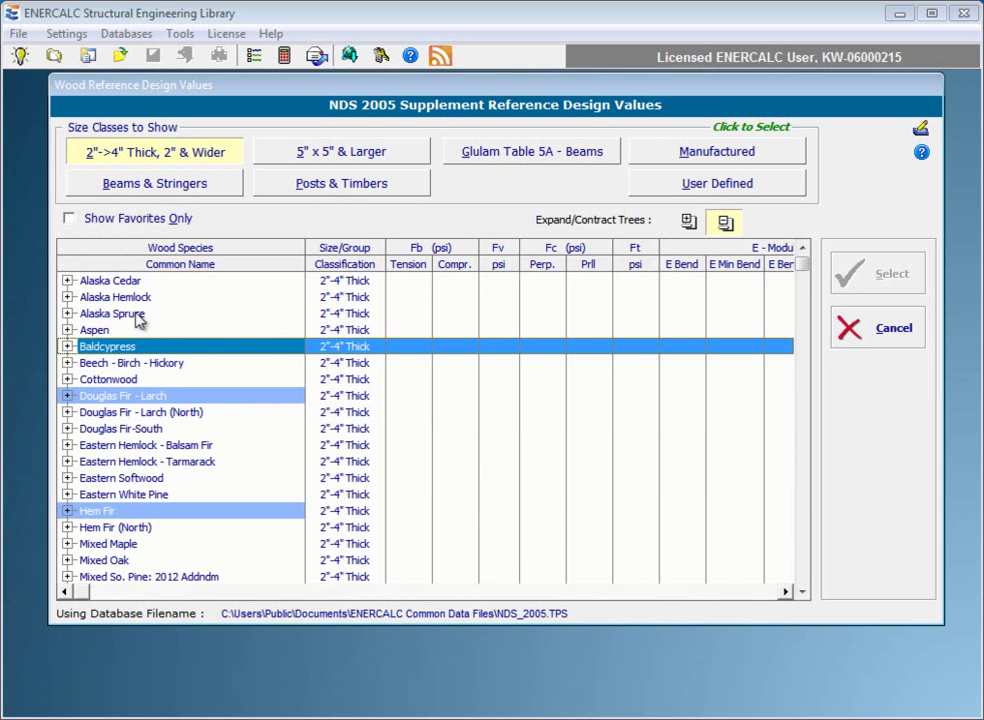
{"action": "scroll", "coordinate": [163, 510], "scroll_direction": "down", "scroll_amount": 5}
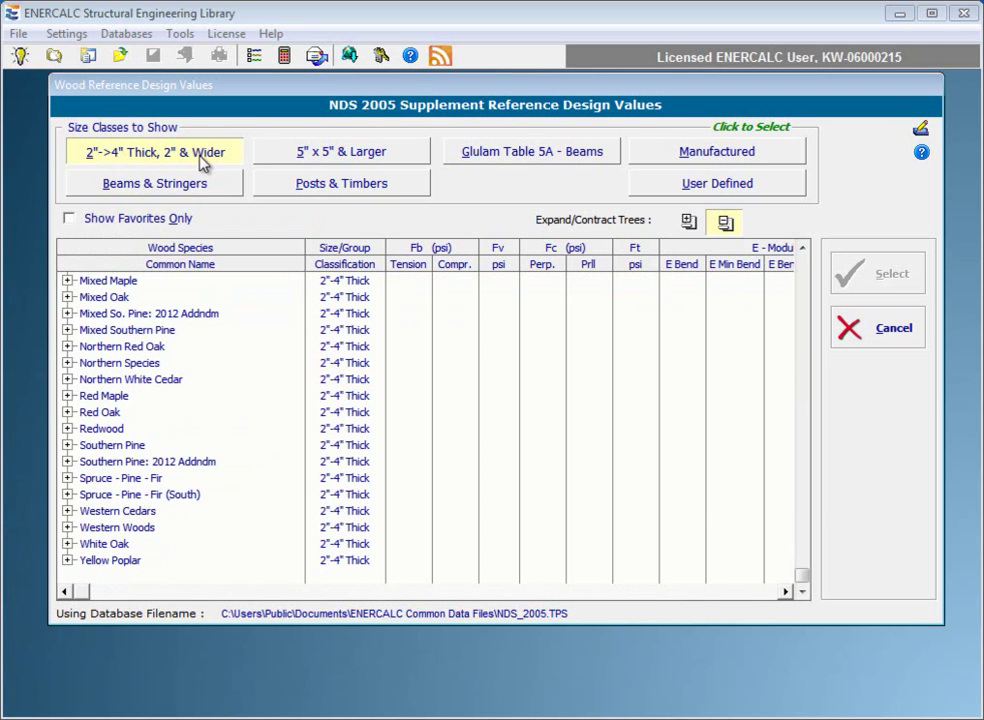
{"action": "left_click", "coordinate": [67, 396]}
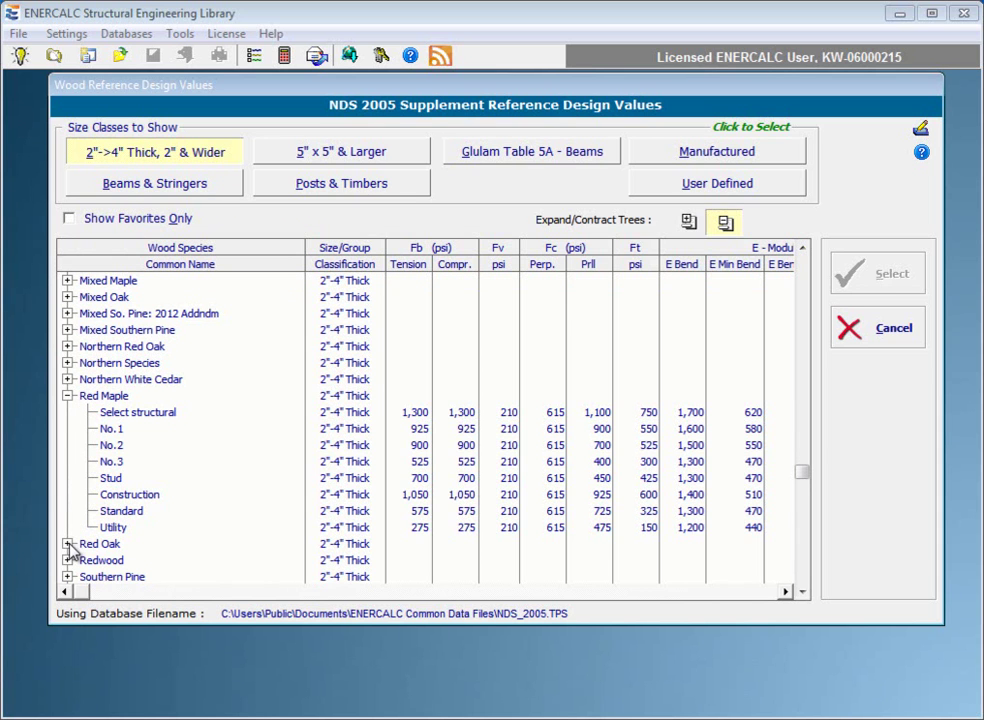
{"action": "left_click", "coordinate": [67, 379]}
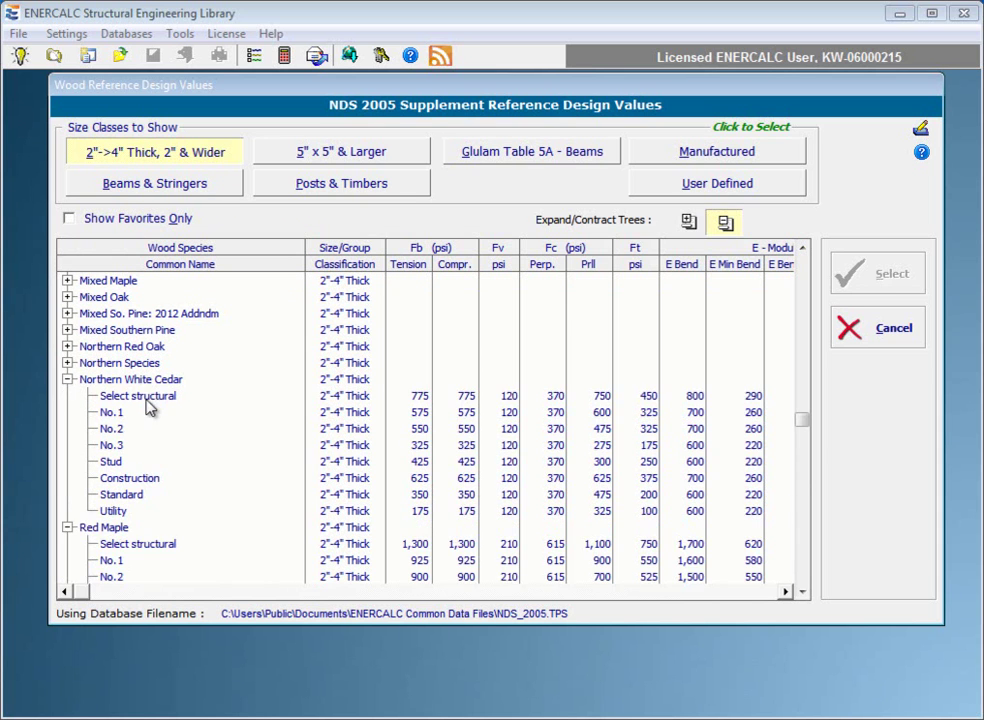
Select Northern White Cedar No.2 and Construction grades, then expand and contract all species trees.
{"action": "scroll", "coordinate": [145, 412], "scroll_direction": "down", "scroll_amount": 1}
{"action": "scroll", "coordinate": [145, 412], "scroll_direction": "down", "scroll_amount": 1}
{"action": "left_click", "coordinate": [120, 331]}
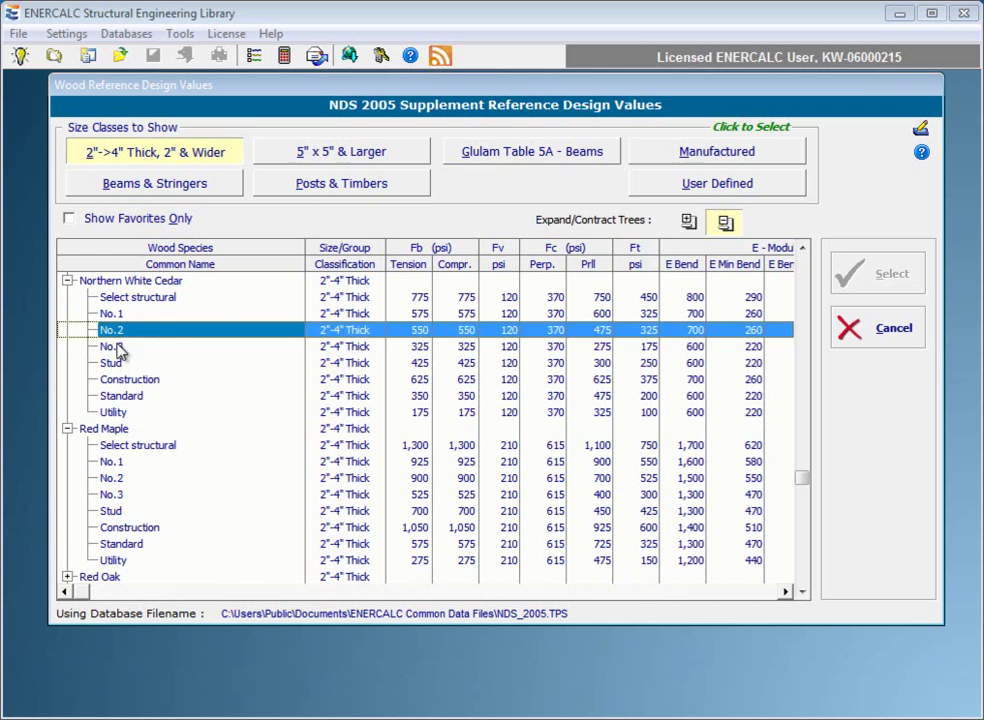
{"action": "left_click", "coordinate": [128, 381]}
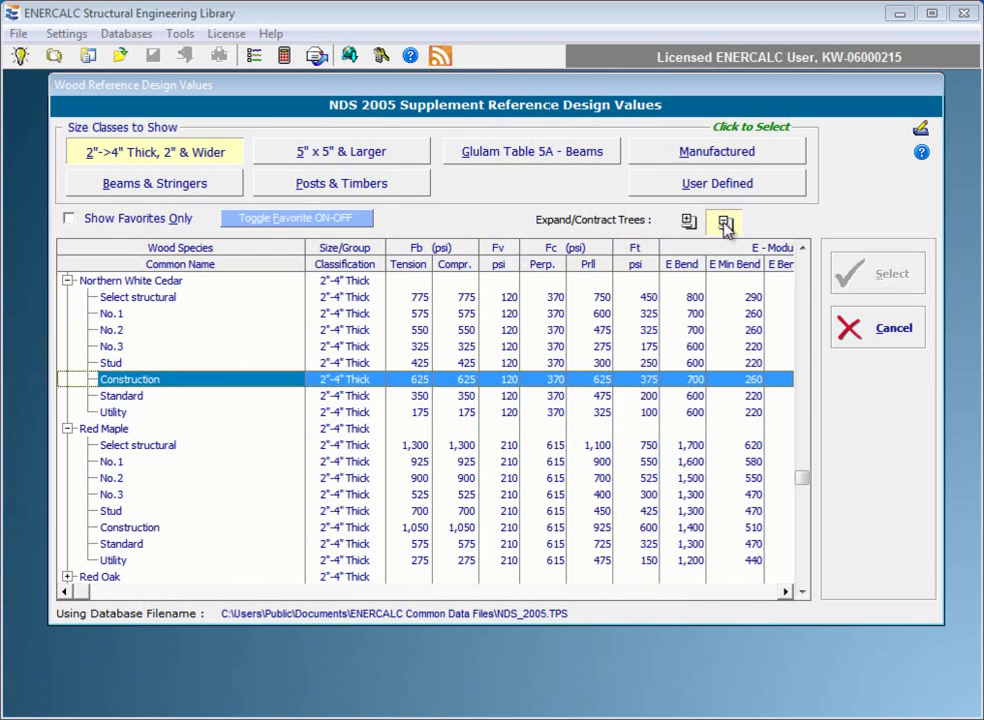
{"action": "left_click", "coordinate": [689, 222]}
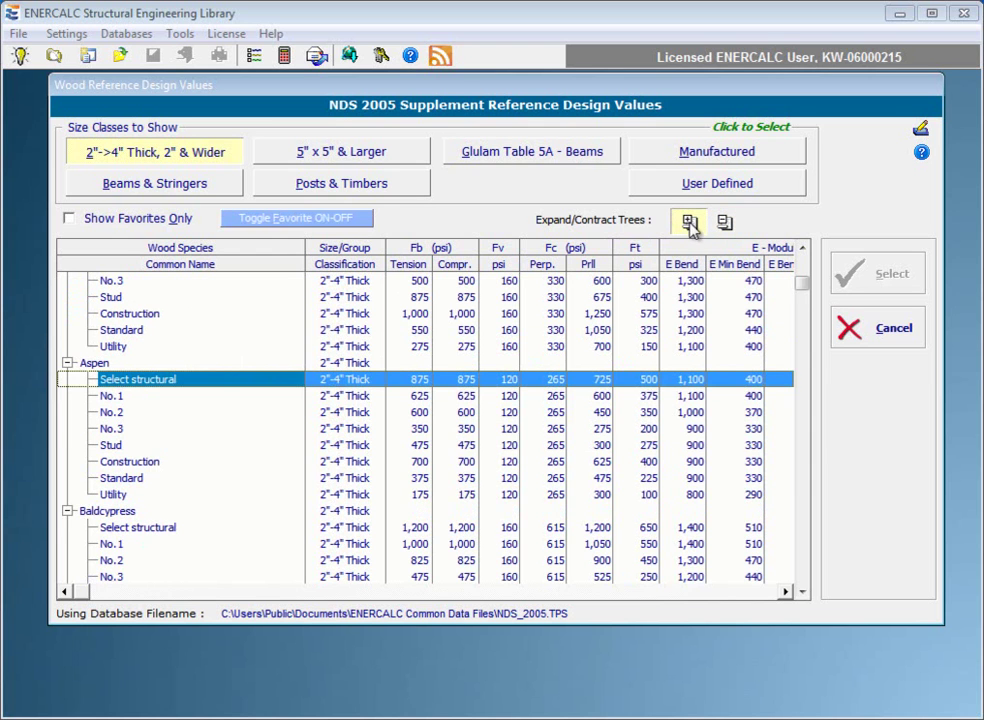
{"action": "left_click", "coordinate": [725, 222]}
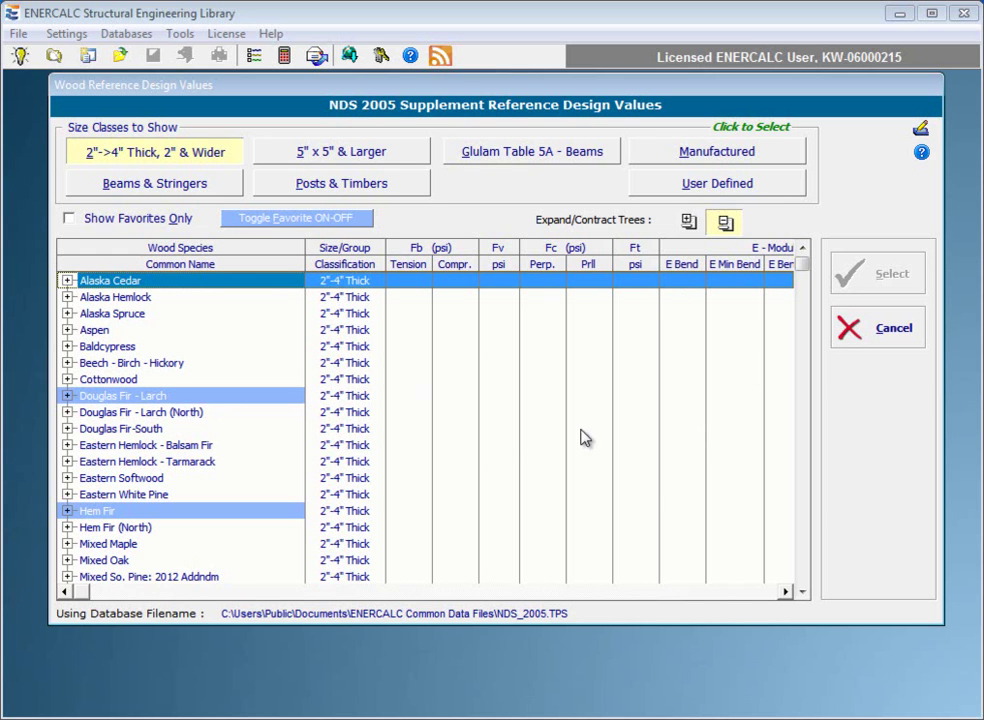
Expand Douglas Fir - Larch (North) and select its No. 1/No. 2 grade row.
{"action": "left_click", "coordinate": [67, 412]}
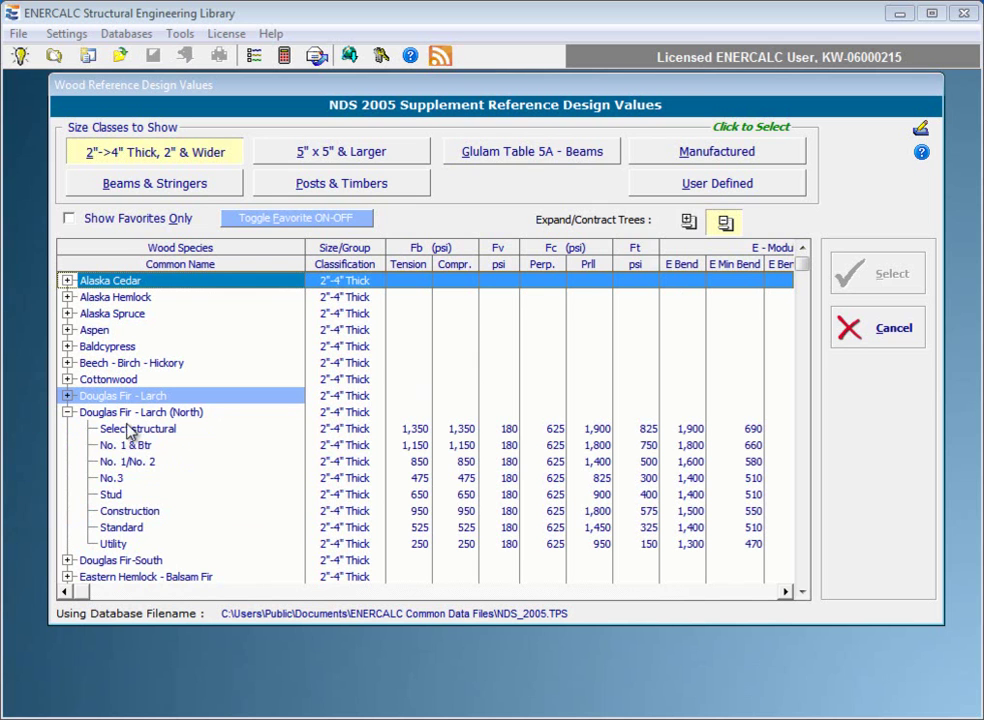
{"action": "left_click", "coordinate": [125, 463]}
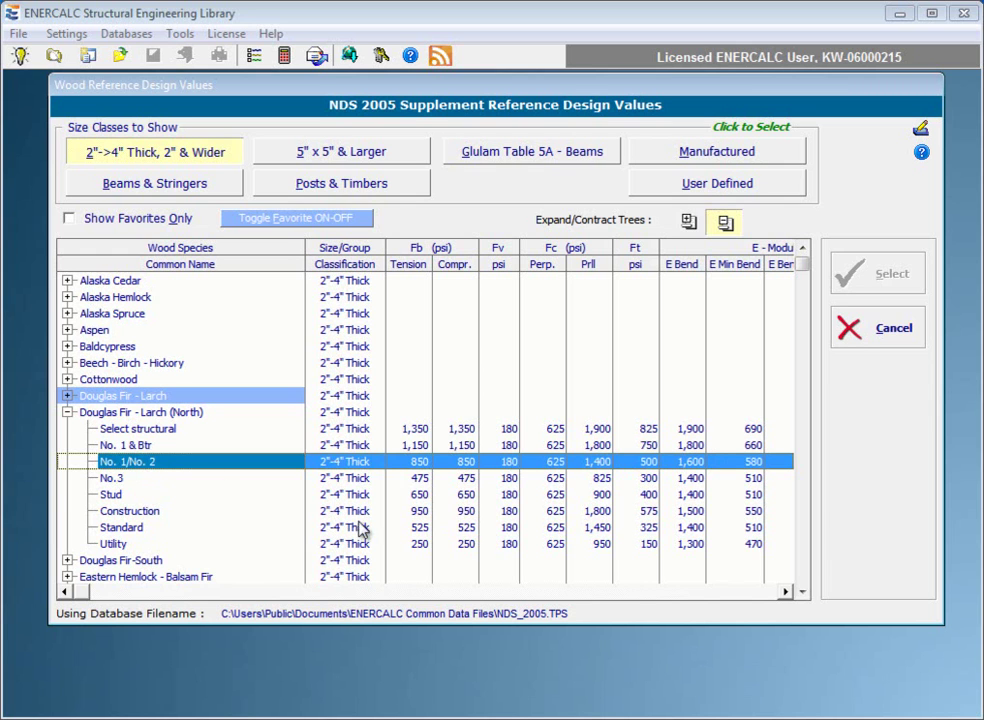
Scroll the list right through the E Bend, E Axial, Density and Grading Agency columns.
{"action": "left_click", "coordinate": [787, 593]}
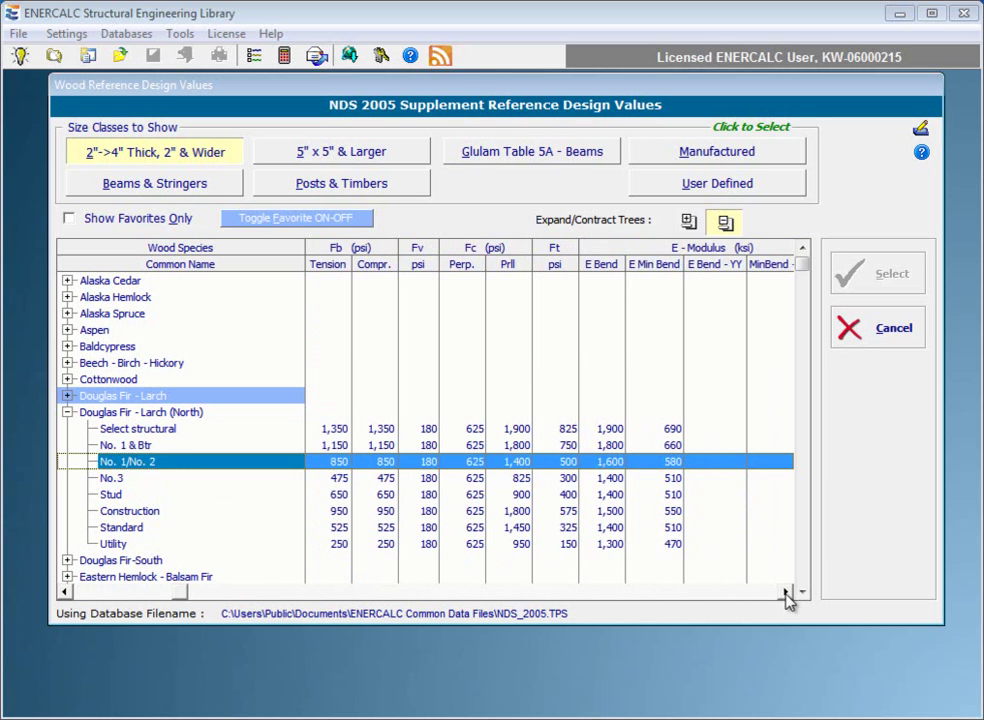
{"action": "left_click", "coordinate": [787, 593]}
{"action": "left_click", "coordinate": [787, 593]}
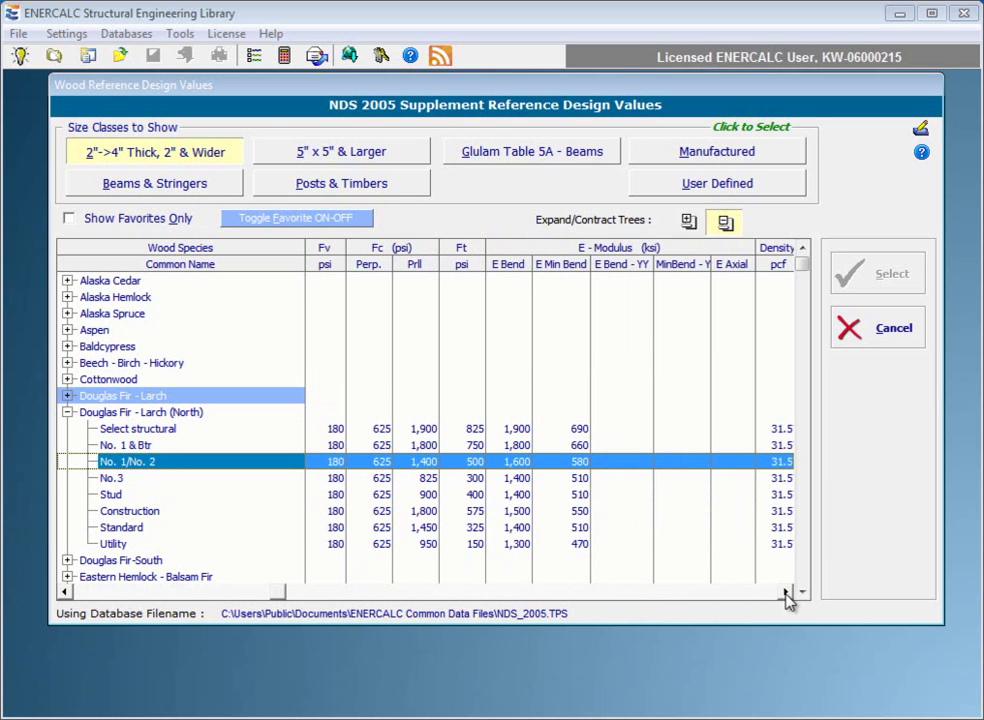
{"action": "left_click", "coordinate": [787, 593]}
{"action": "left_click", "coordinate": [787, 593]}
{"action": "left_click", "coordinate": [787, 593]}
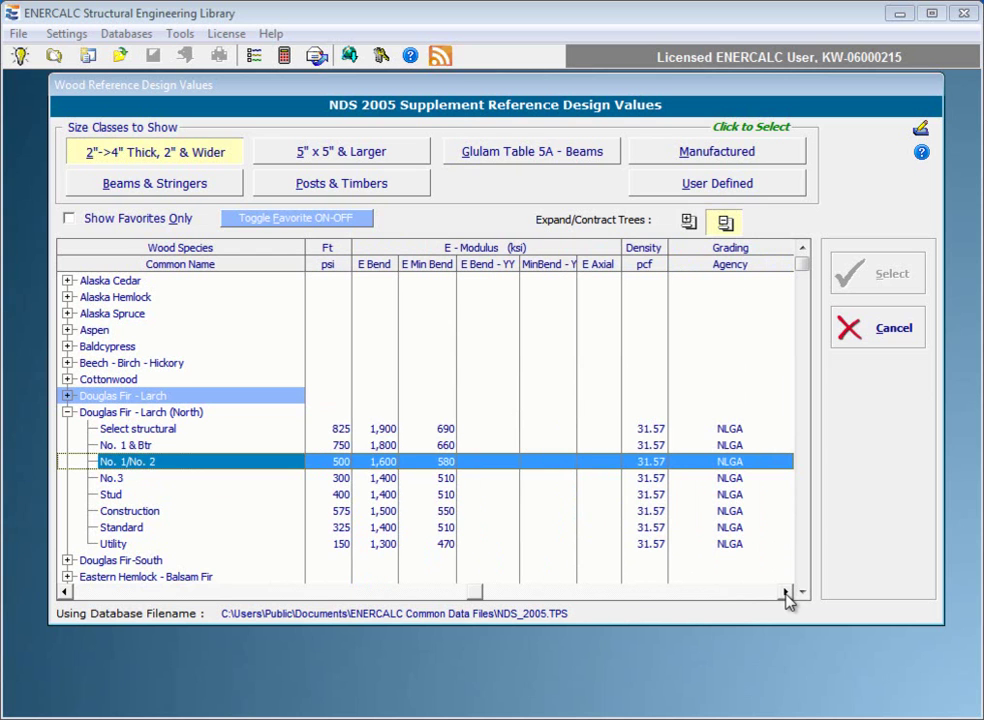
Return to the Size/Group and Fb columns, then expand and re-collapse all species trees.
{"action": "left_click", "coordinate": [66, 593]}
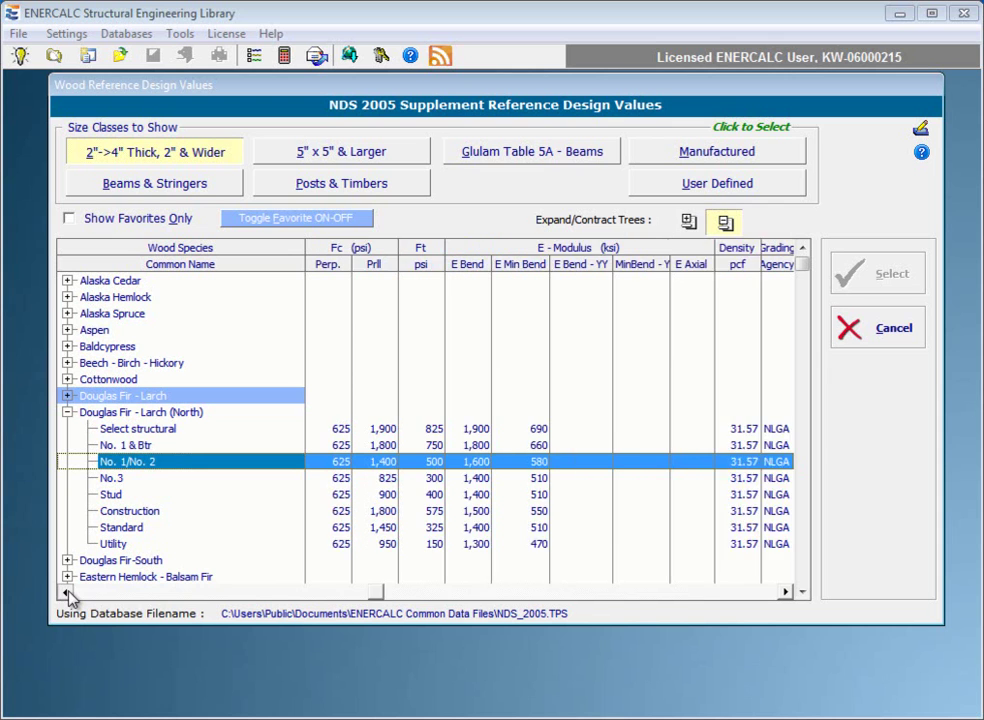
{"action": "left_click", "coordinate": [66, 593]}
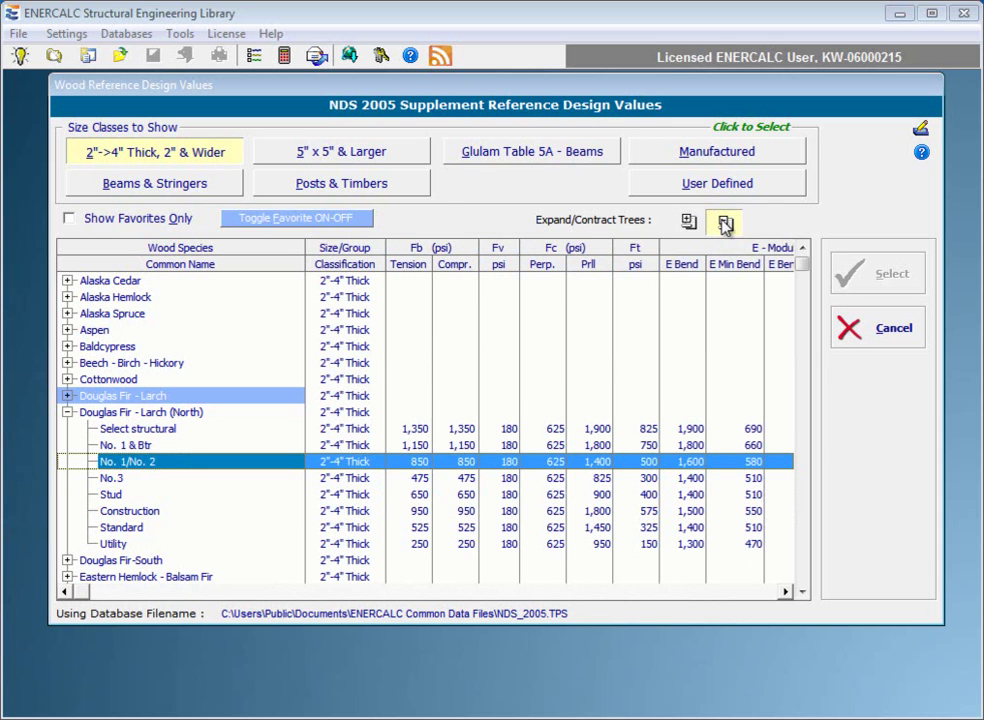
{"action": "left_click", "coordinate": [690, 222]}
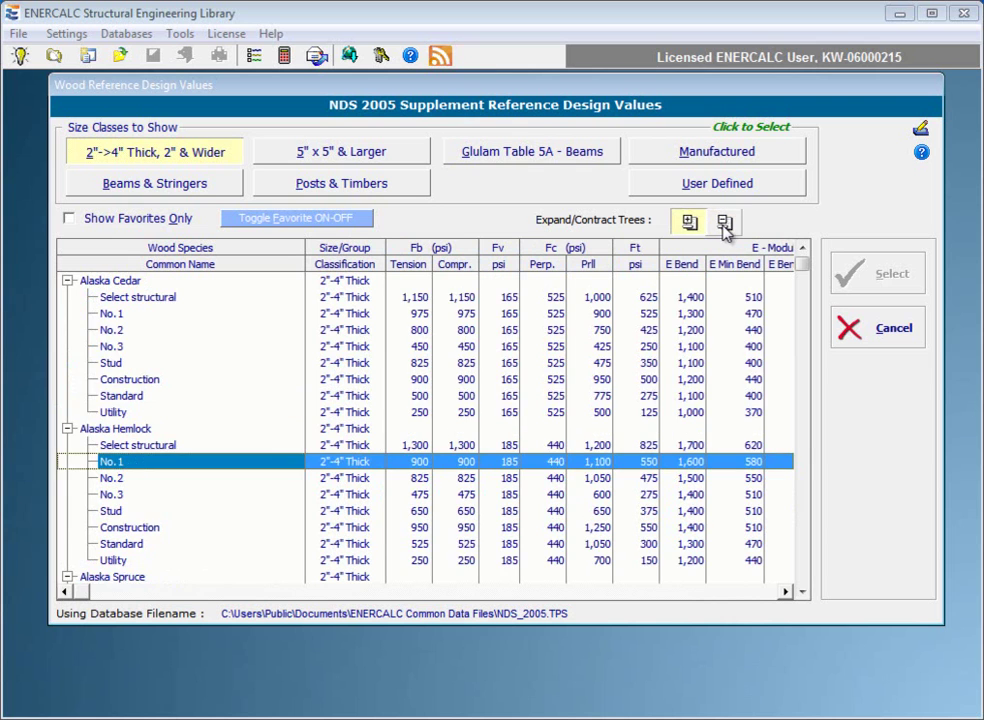
{"action": "left_click", "coordinate": [723, 224]}
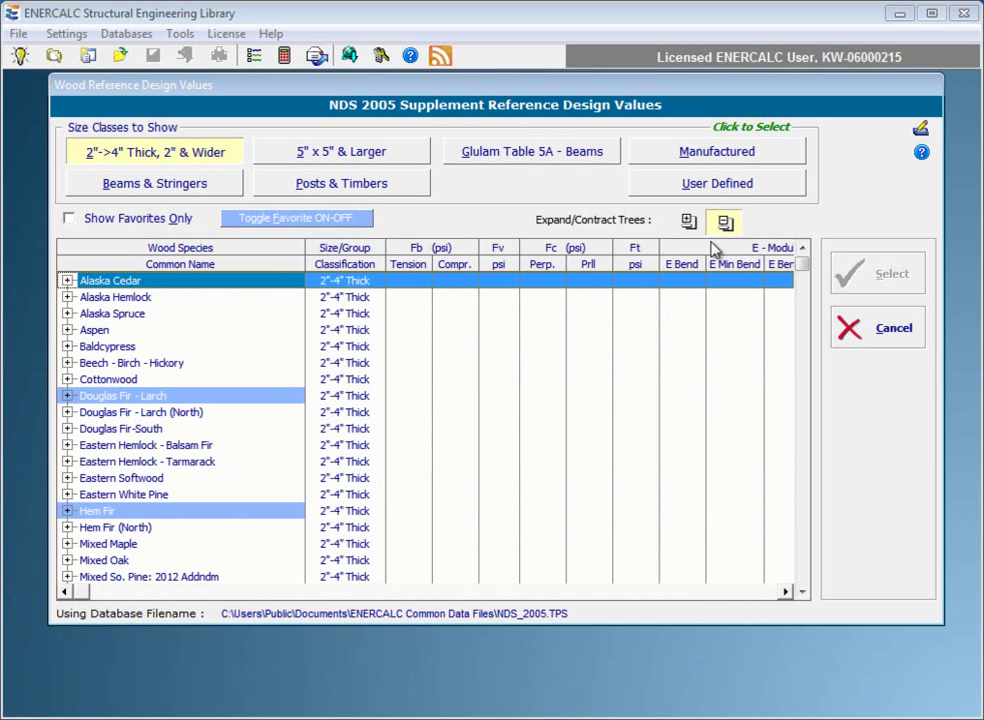